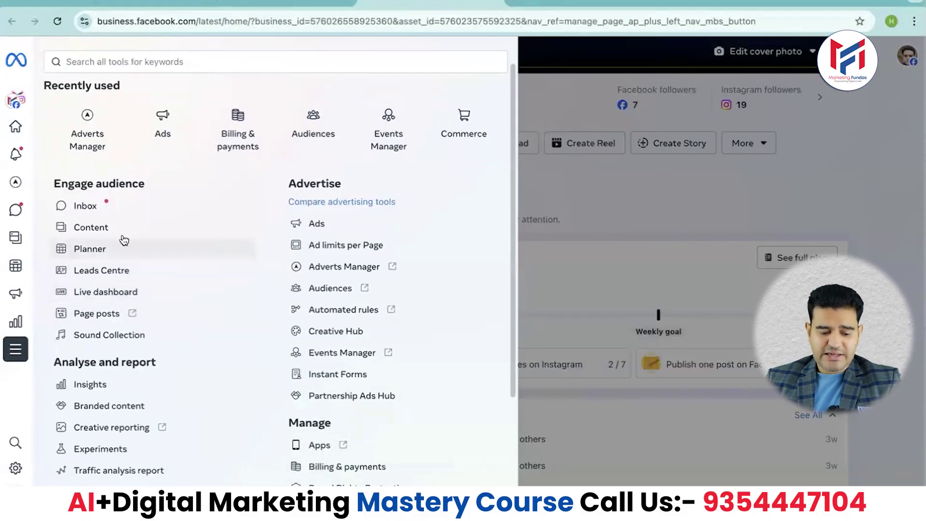
# - Look through the full list of business tools and open Adverts Manager
pyautogui.scroll(-2, 128, 265)
pyautogui.scroll(-2, 236, 222)
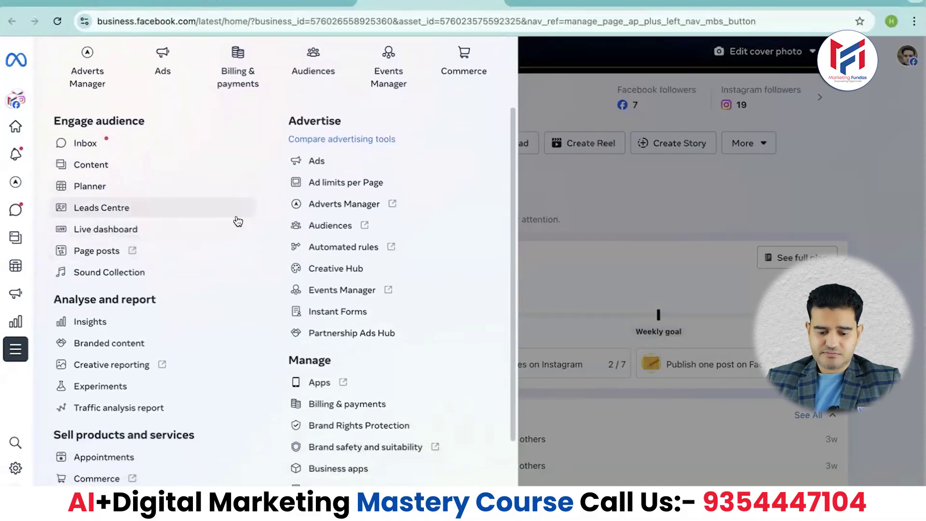
pyautogui.scroll(-3, 242, 229)
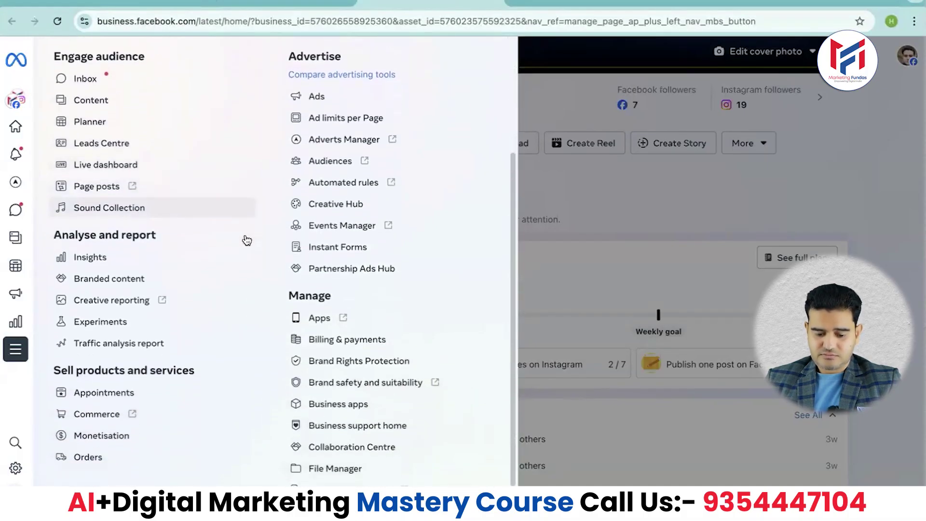
pyautogui.click(337, 101)
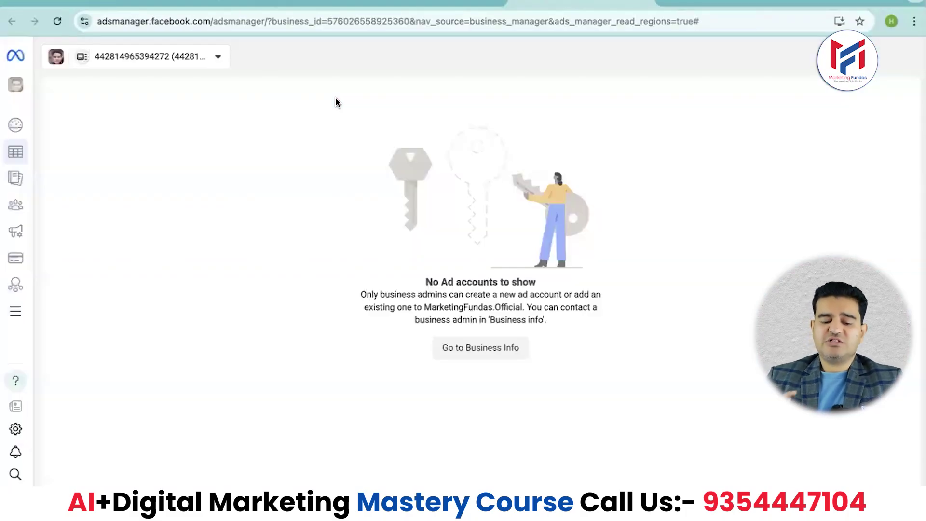
# - Switch to the MF Digital Marketing Agency ad account in the Marketing Fundas Business Account 1 portfolio
pyautogui.click(218, 58)
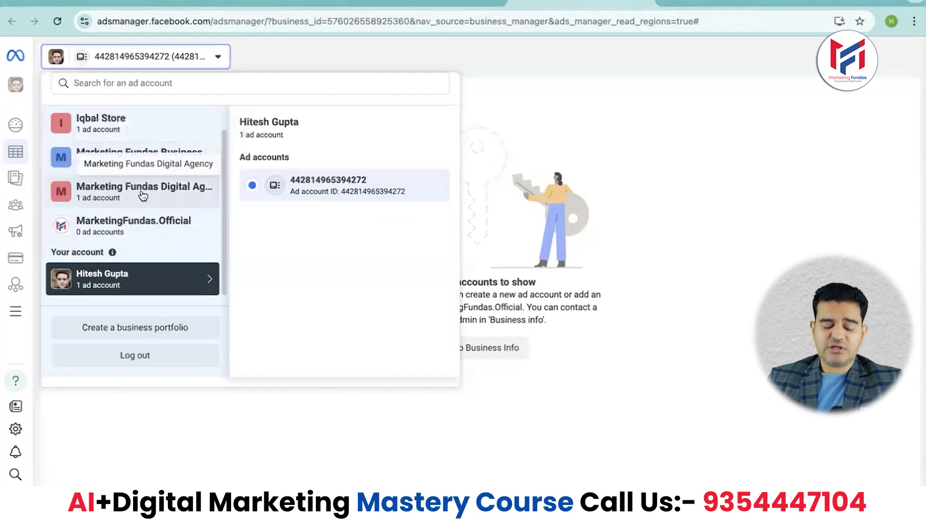
pyautogui.click(169, 155)
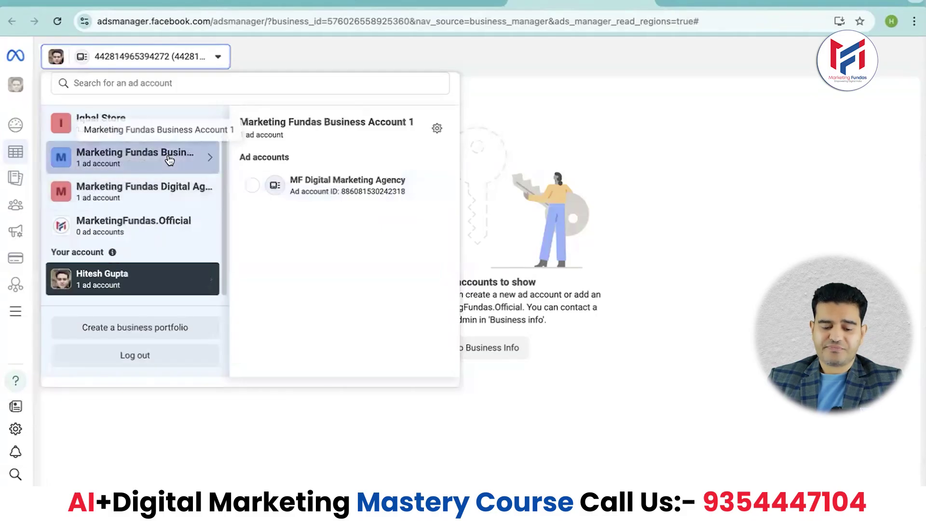
pyautogui.click(314, 182)
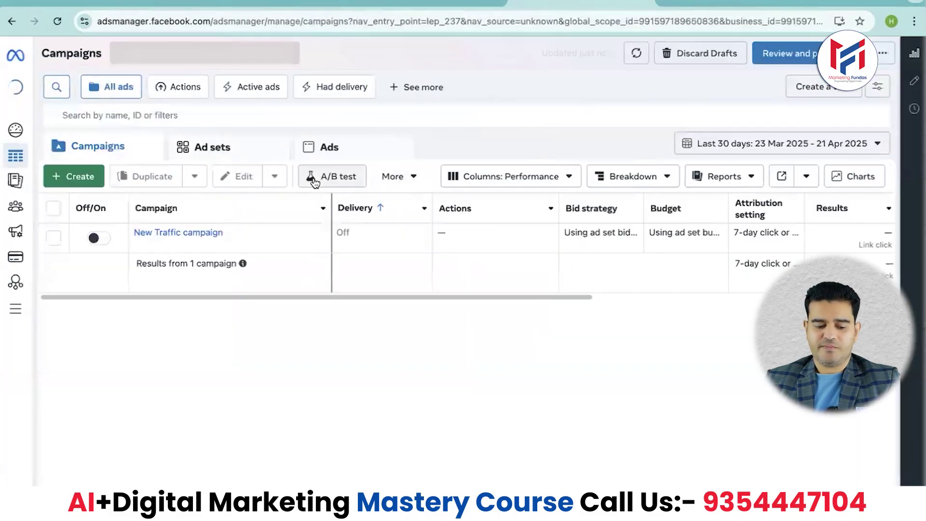
# - Open the Business settings of the current portfolio from the complete tool list
pyautogui.moveTo(18, 264)
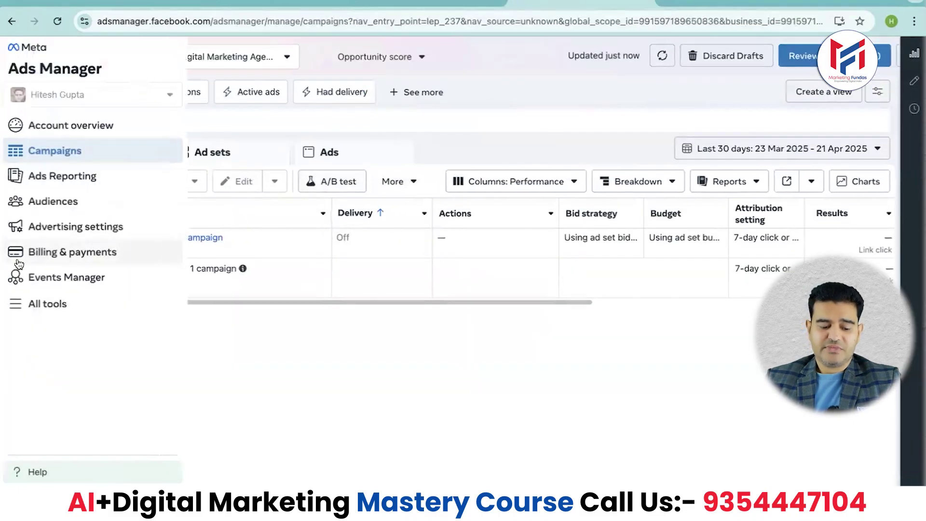
pyautogui.click(16, 305)
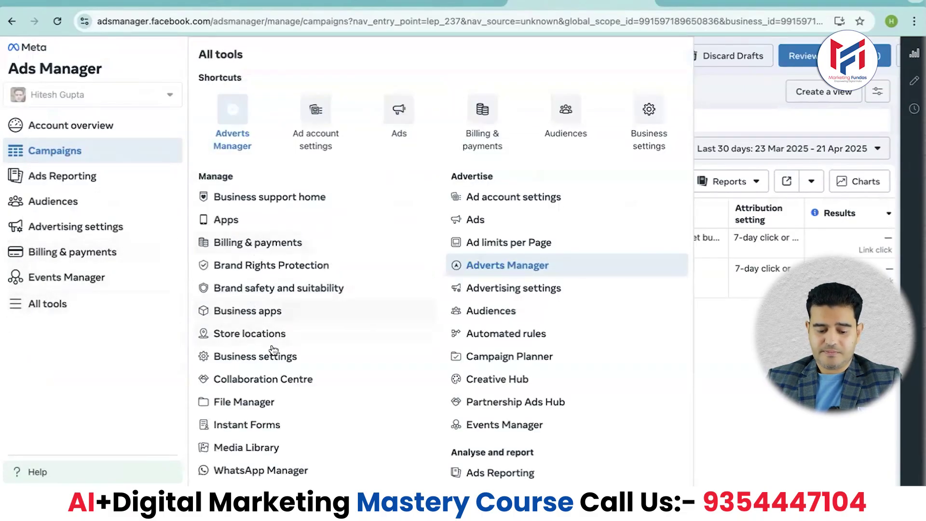
pyautogui.click(263, 357)
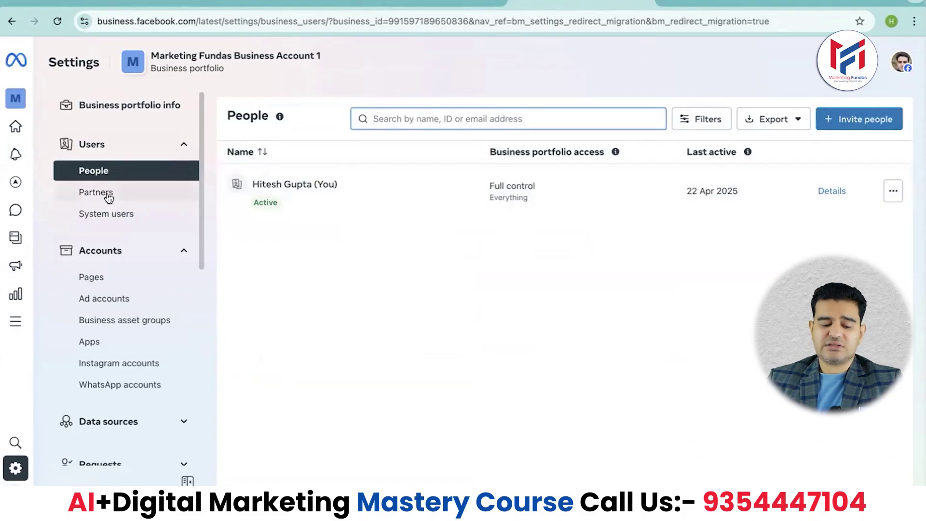
# - Review the Partners and System users pages of the portfolio's user settings
pyautogui.scroll(-1, 109, 197)
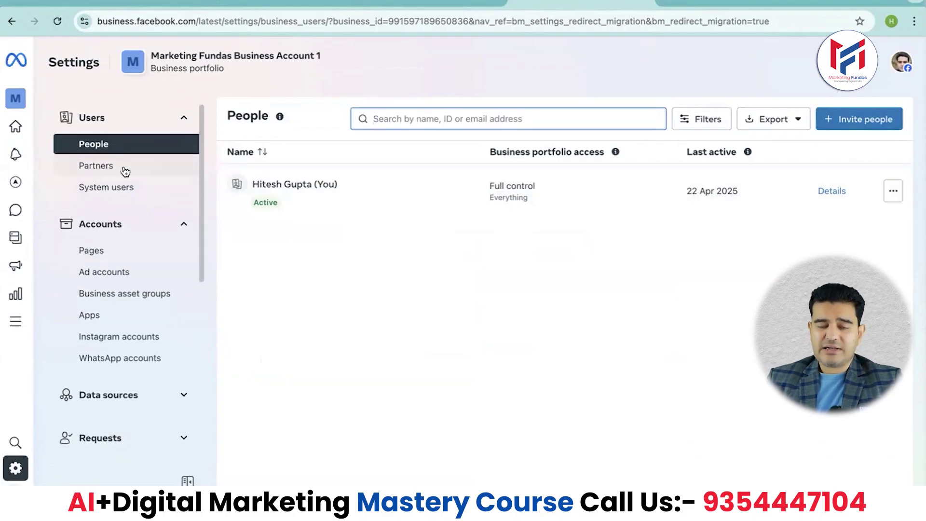
pyautogui.click(125, 170)
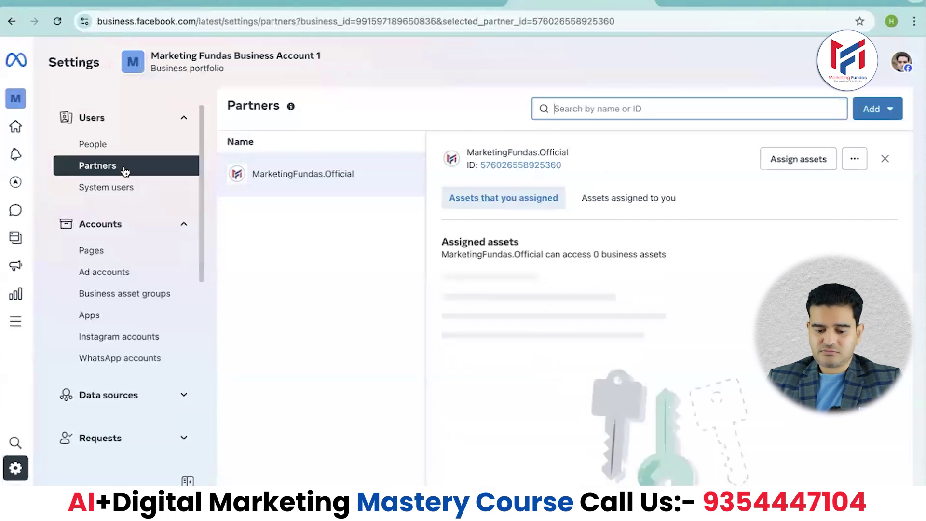
pyautogui.click(102, 191)
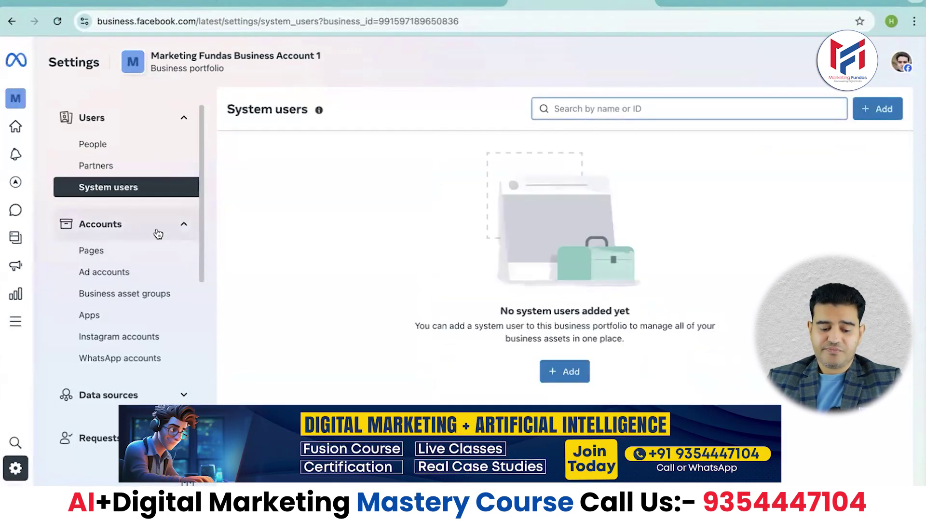
# - Review the portfolio's Pages, Ad accounts, Business asset groups, Apps and Instagram accounts settings one after another
pyautogui.click(94, 253)
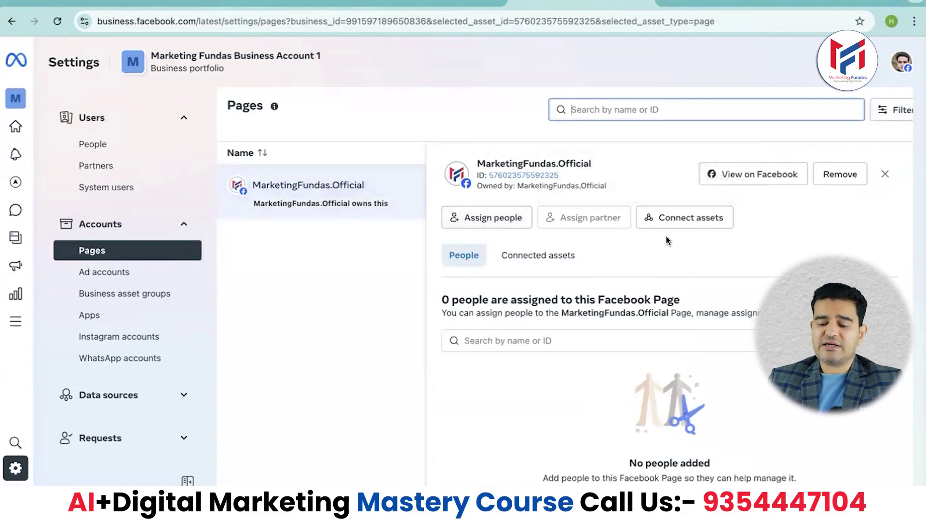
pyautogui.click(112, 273)
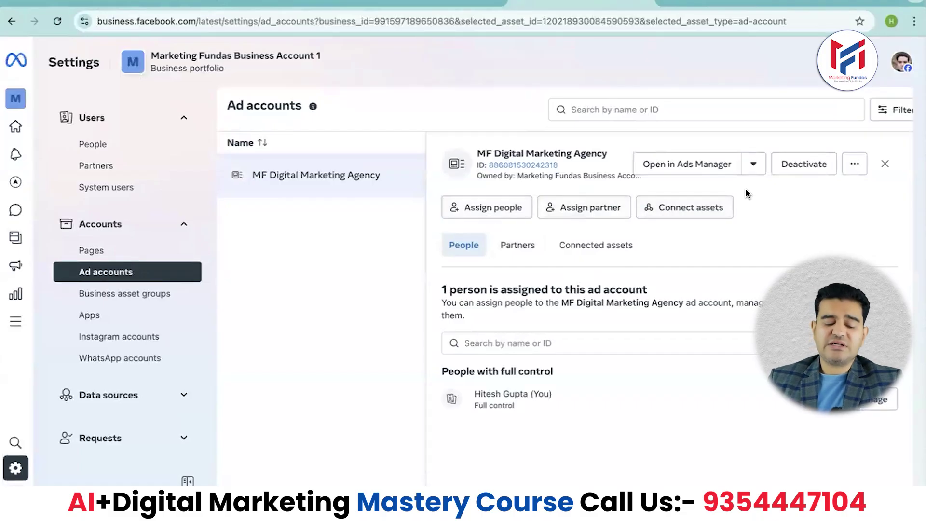
pyautogui.click(147, 295)
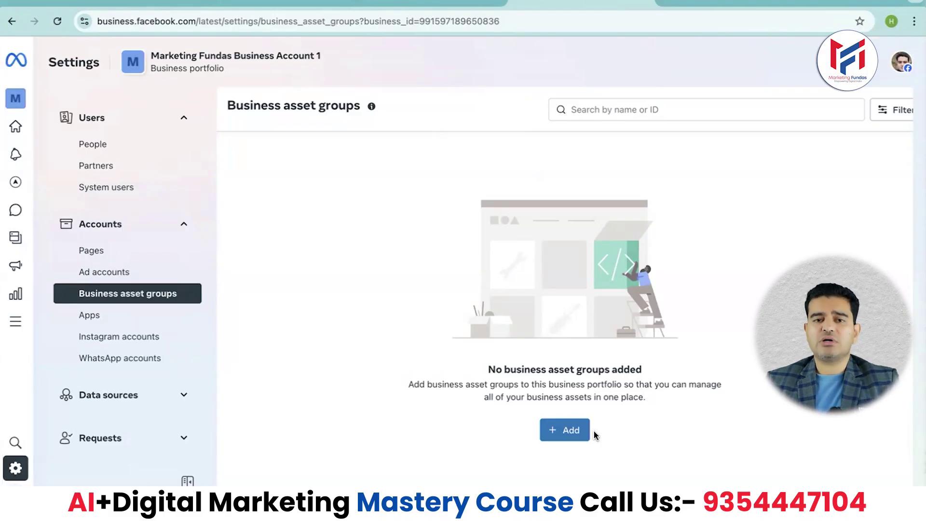
pyautogui.click(104, 320)
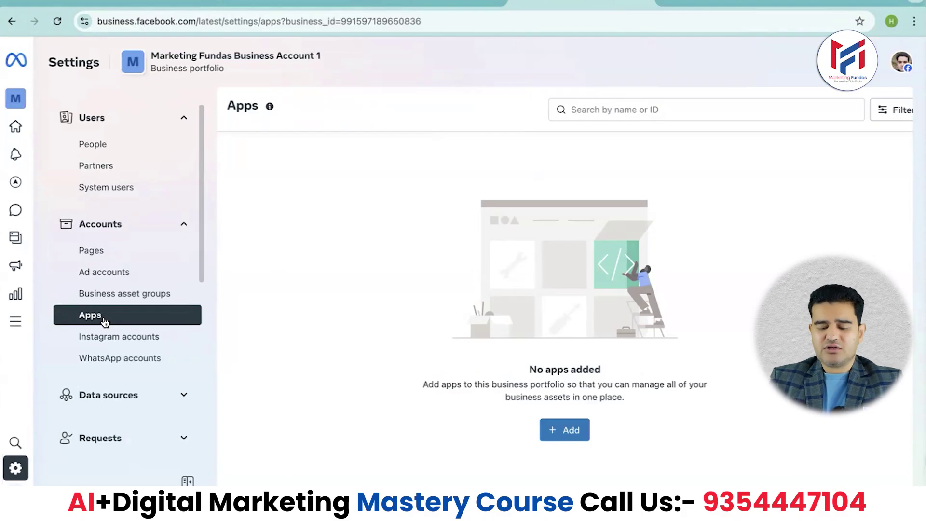
pyautogui.click(108, 342)
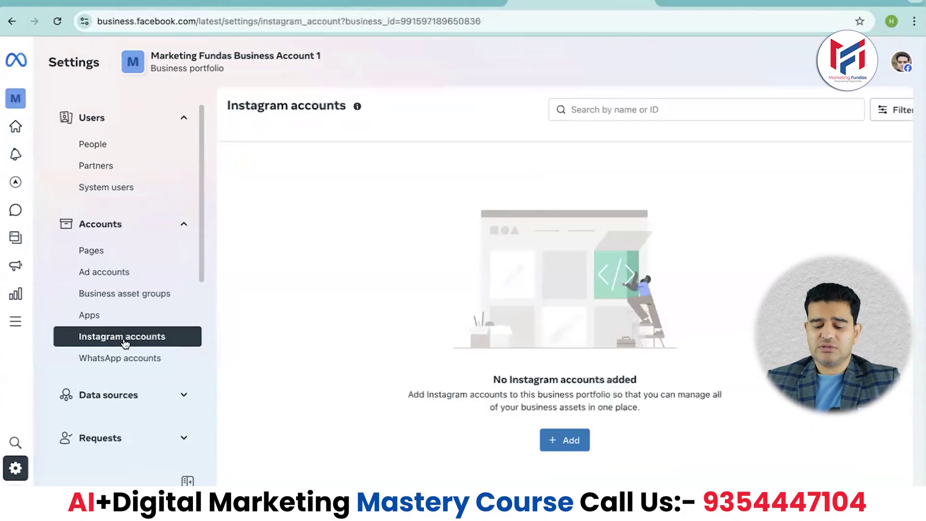
# - Open the WhatsApp accounts settings, view the options for adding an account and close them without choosing one
pyautogui.click(124, 365)
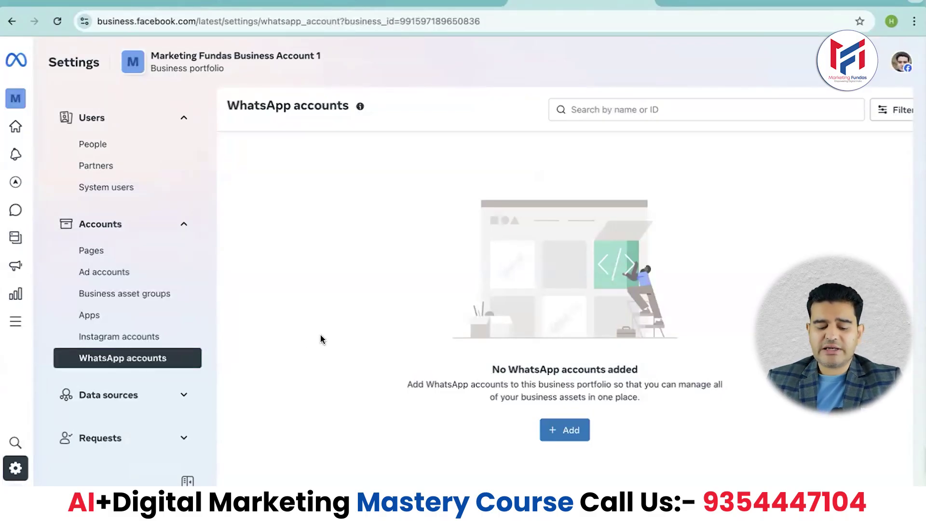
pyautogui.click(577, 442)
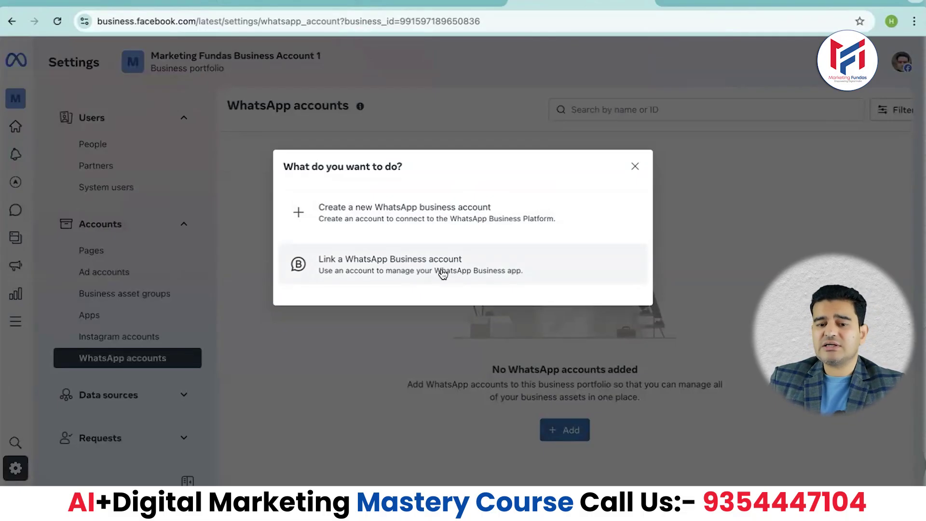
pyautogui.click(636, 167)
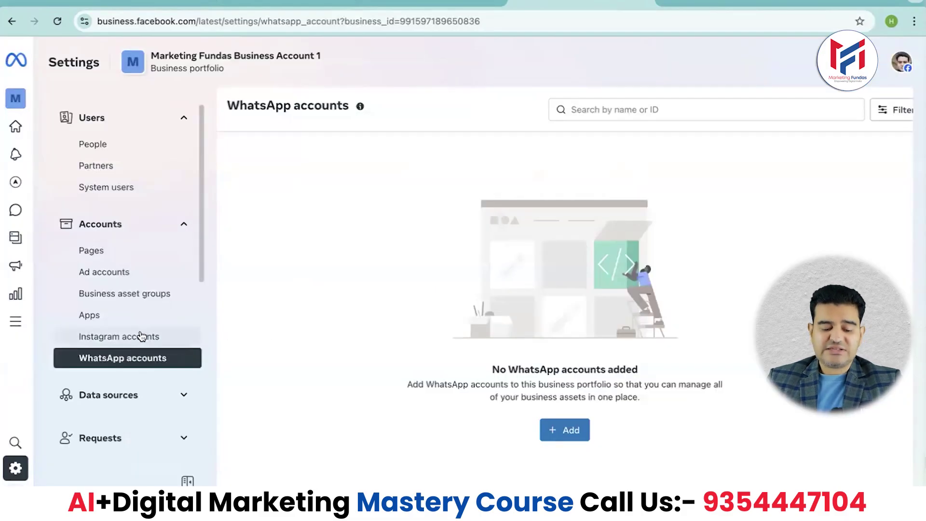
# - Expand the Data sources settings and review the Catalogues and Pixels pages
pyautogui.scroll(-3, 139, 336)
pyautogui.click(183, 313)
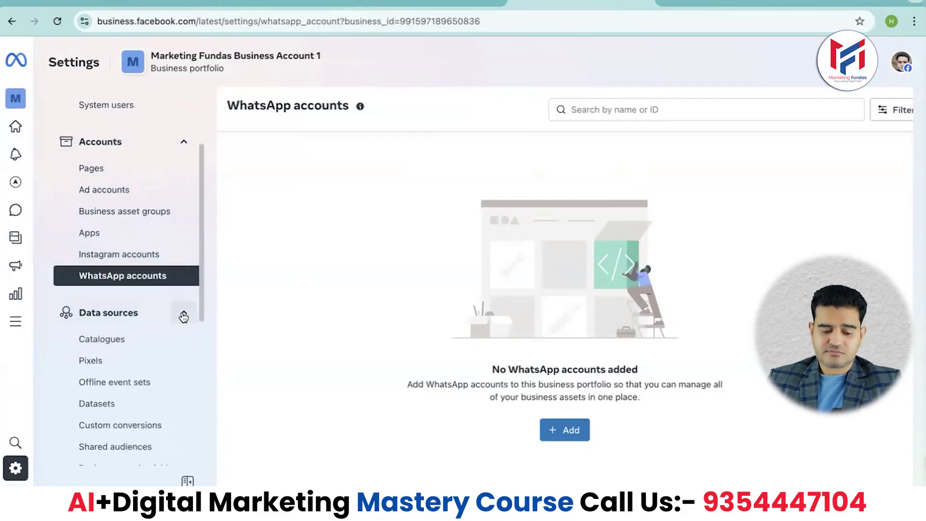
pyautogui.scroll(-4, 182, 316)
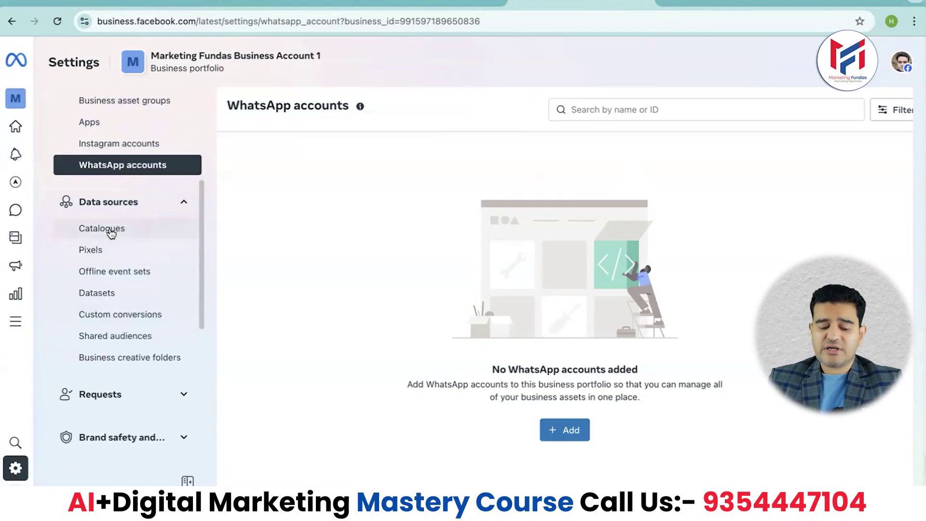
pyautogui.click(93, 249)
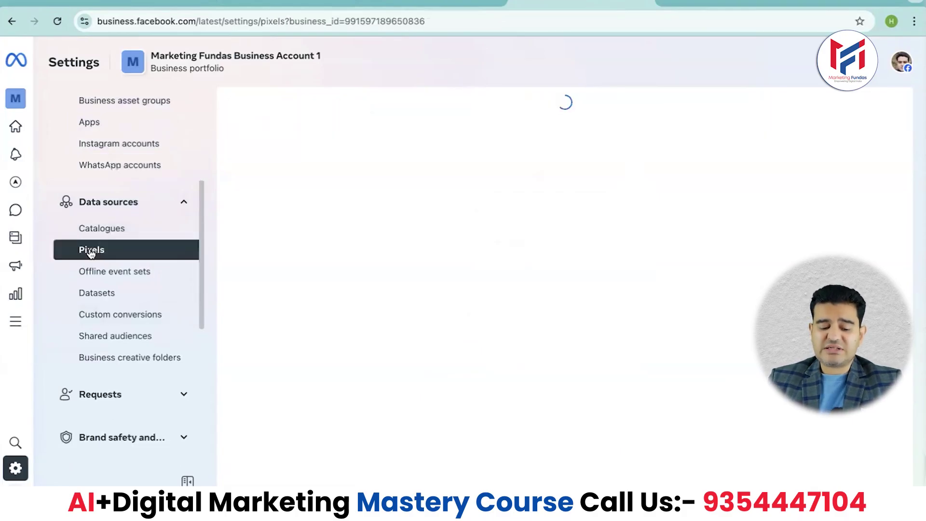
pyautogui.click(113, 235)
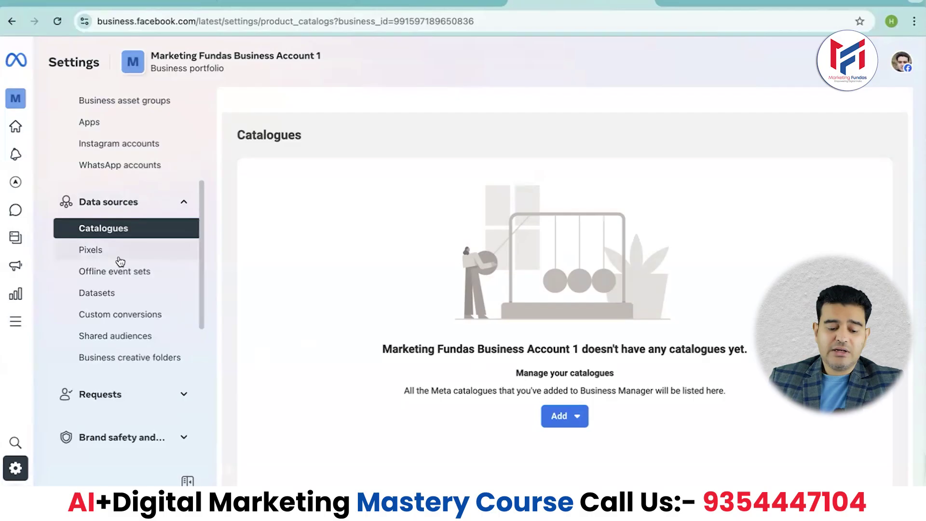
pyautogui.click(93, 251)
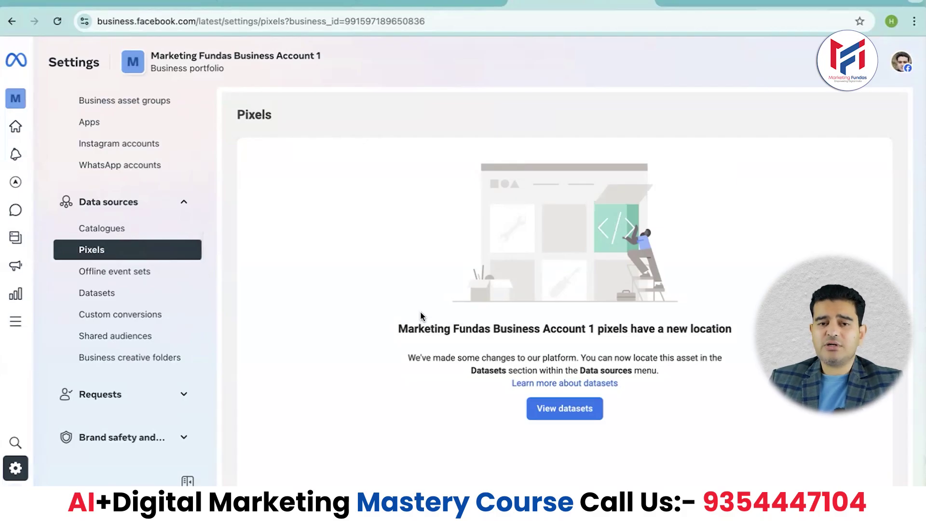
# - Review the Offline event sets, Datasets, Custom conversions, Shared audiences and Business creative folders pages
pyautogui.click(137, 278)
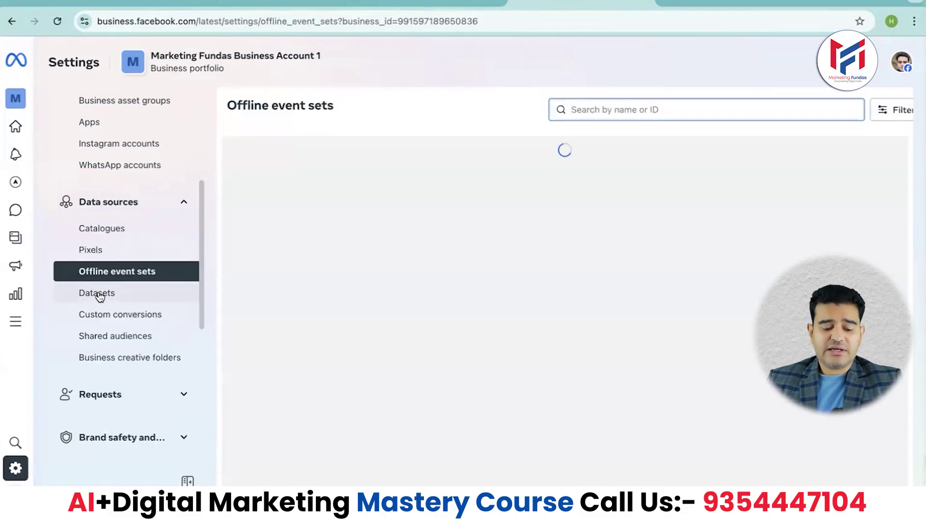
pyautogui.click(97, 295)
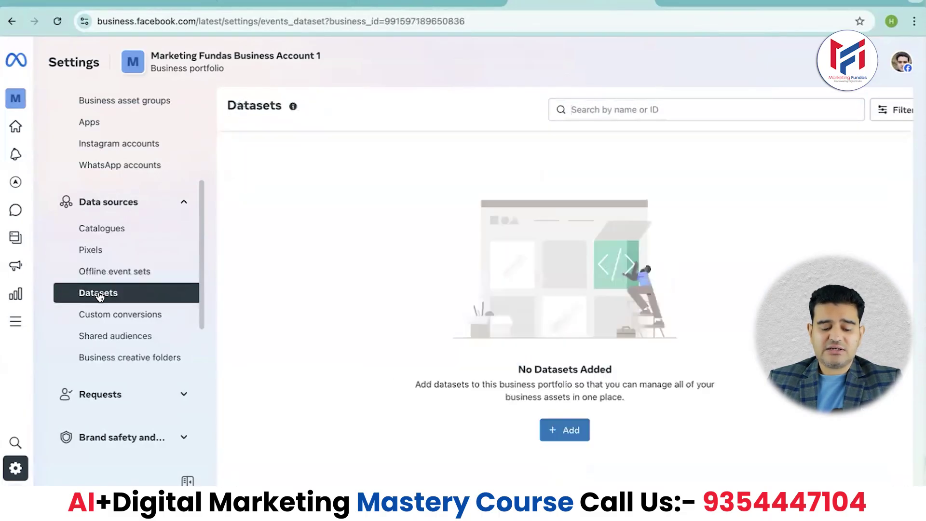
pyautogui.click(151, 321)
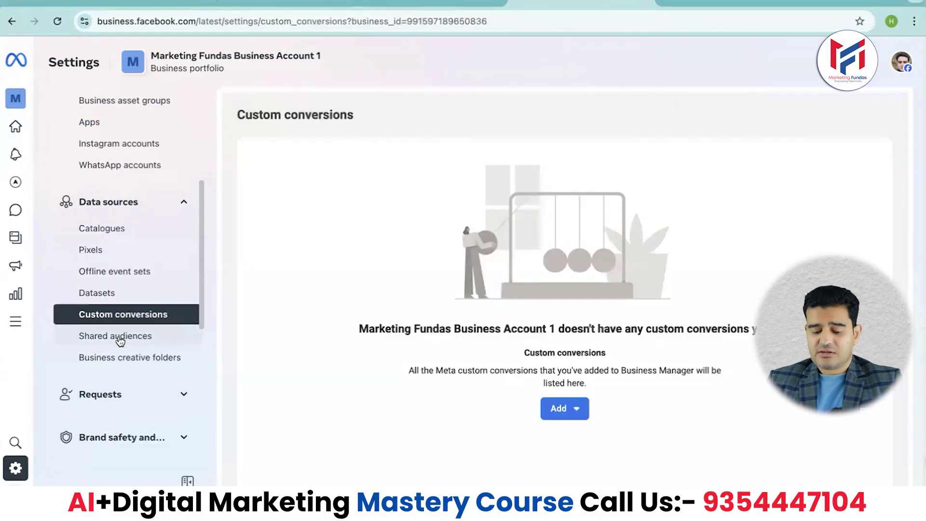
pyautogui.click(120, 341)
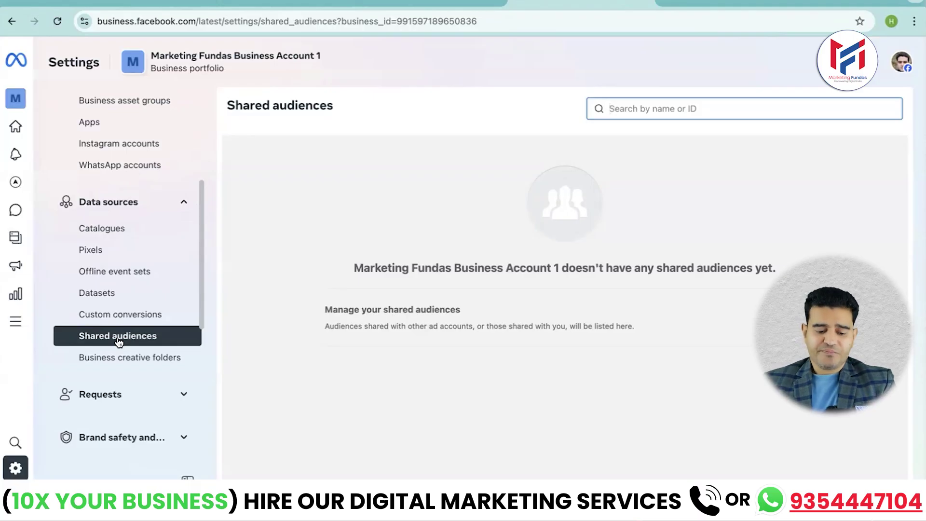
pyautogui.click(109, 358)
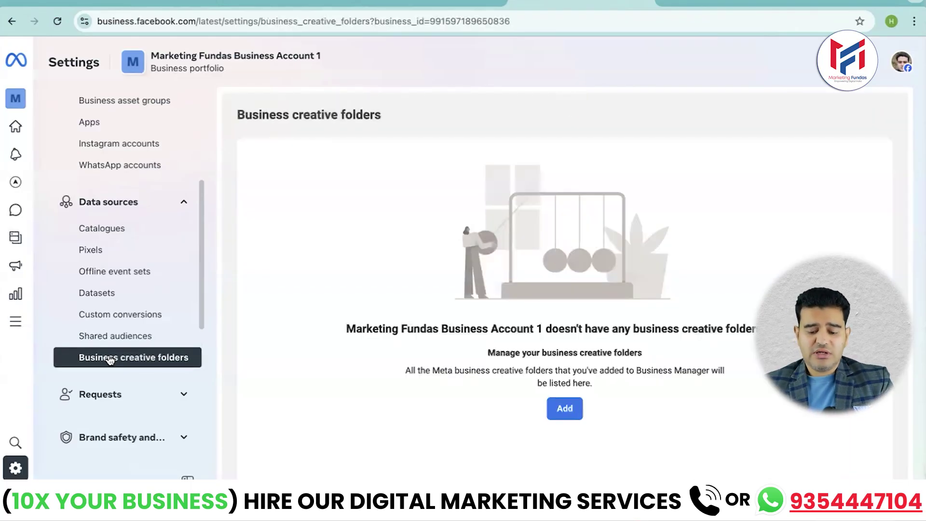
# - Expand the Requests settings and view both the Frequently used requests and Other requests pages
pyautogui.scroll(-3, 110, 359)
pyautogui.click(110, 296)
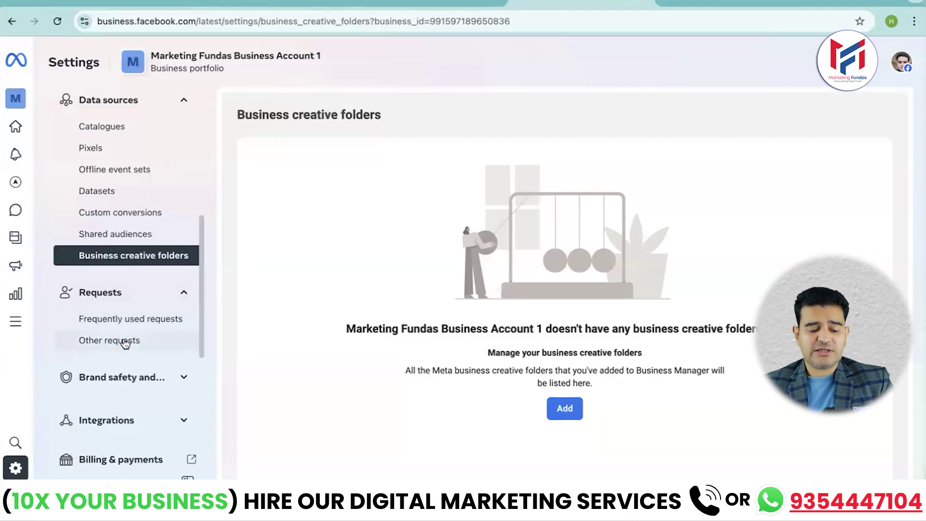
pyautogui.scroll(-2, 126, 338)
pyautogui.click(151, 243)
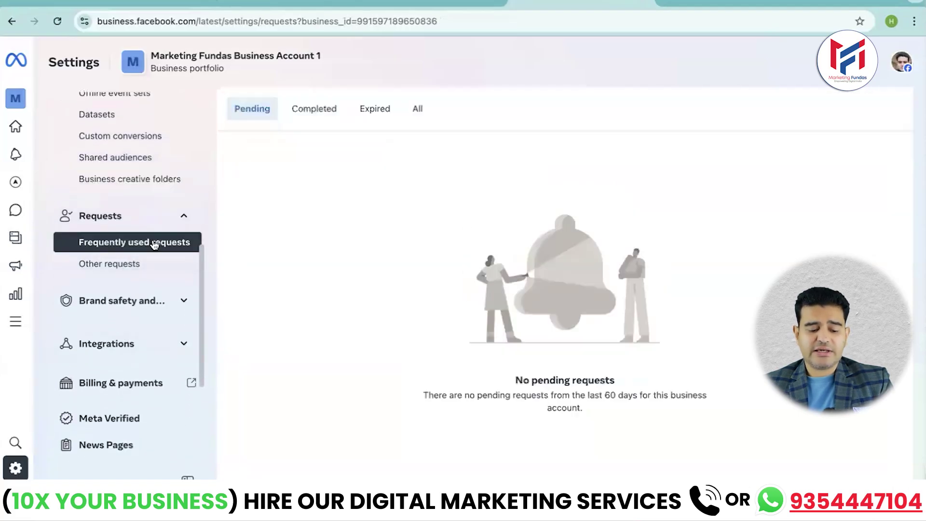
pyautogui.click(124, 266)
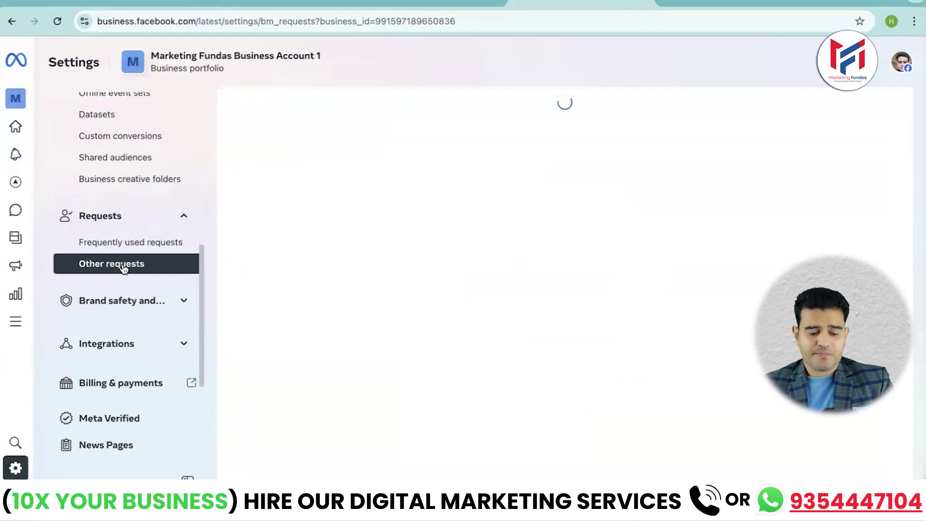
# - Expand the Brand safety settings to view their pages, and expand and collapse the Integrations settings
pyautogui.scroll(-1, 121, 268)
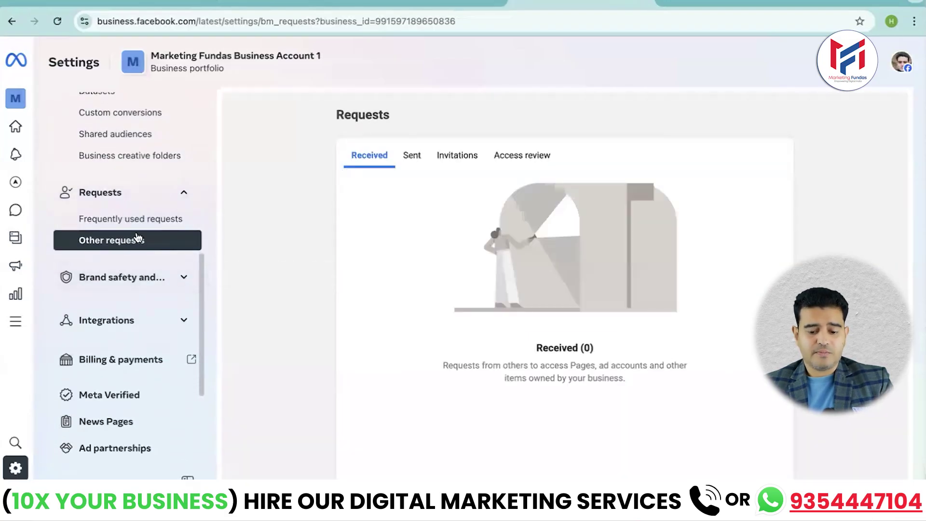
pyautogui.click(147, 278)
pyautogui.scroll(-3, 142, 333)
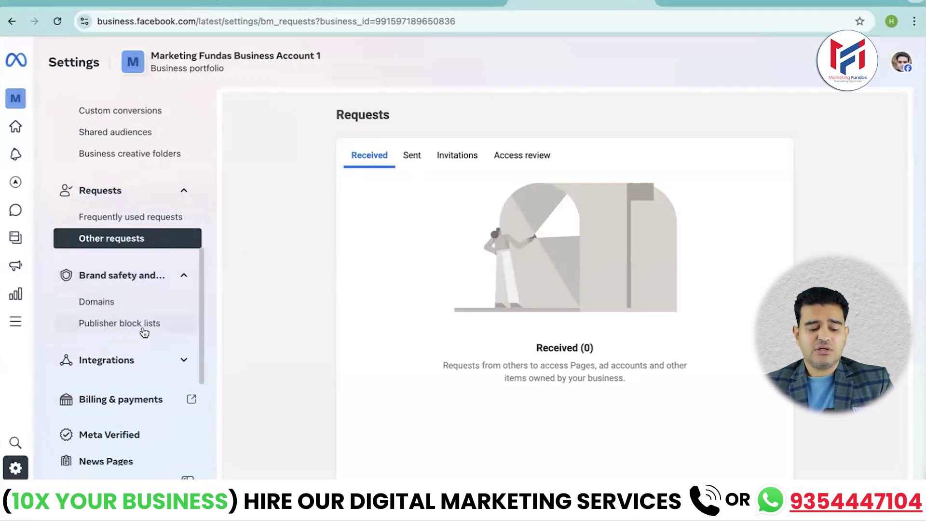
pyautogui.click(148, 256)
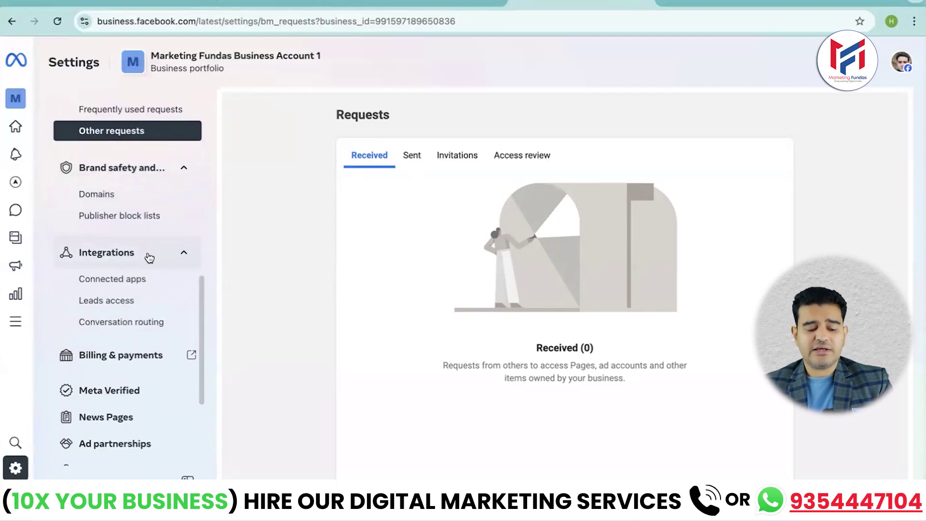
pyautogui.click(149, 258)
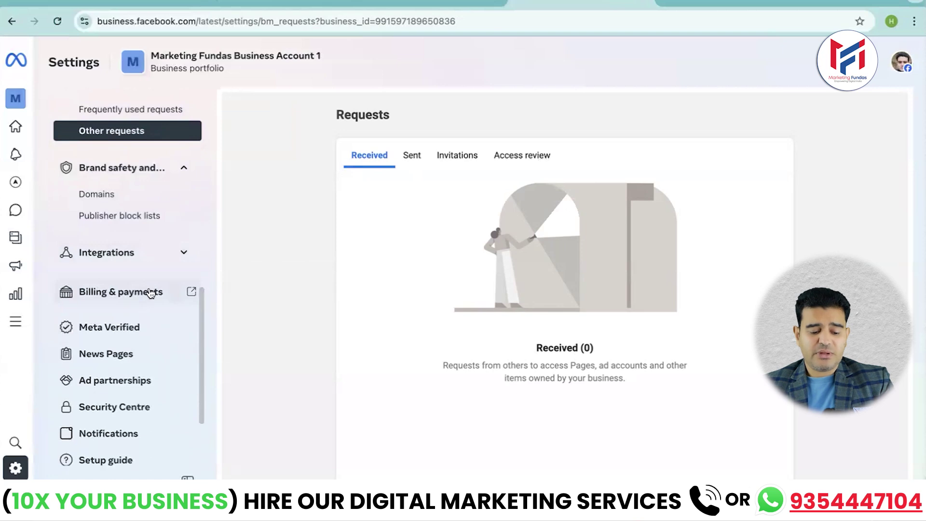
# - Review the Billing & payments accounts page, return to the portfolio settings and view the Security Centre
pyautogui.click(151, 292)
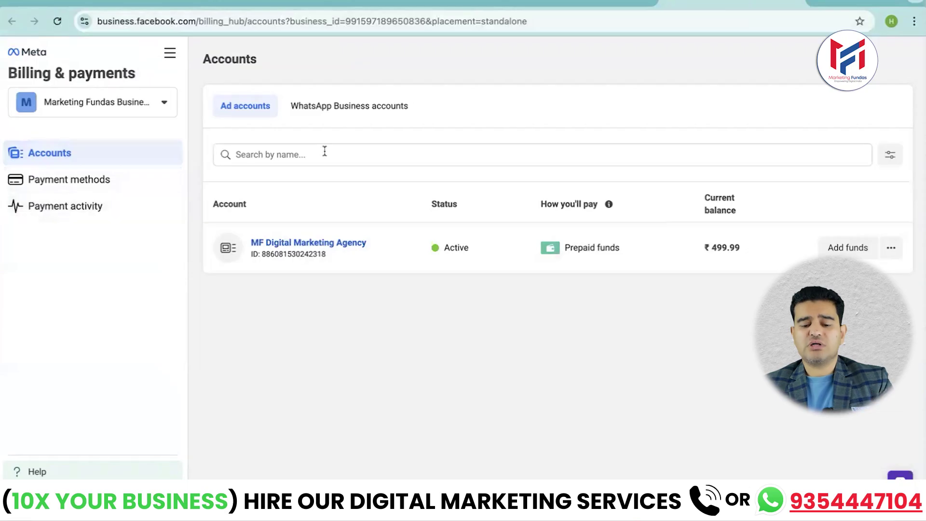
pyautogui.click(531, 4)
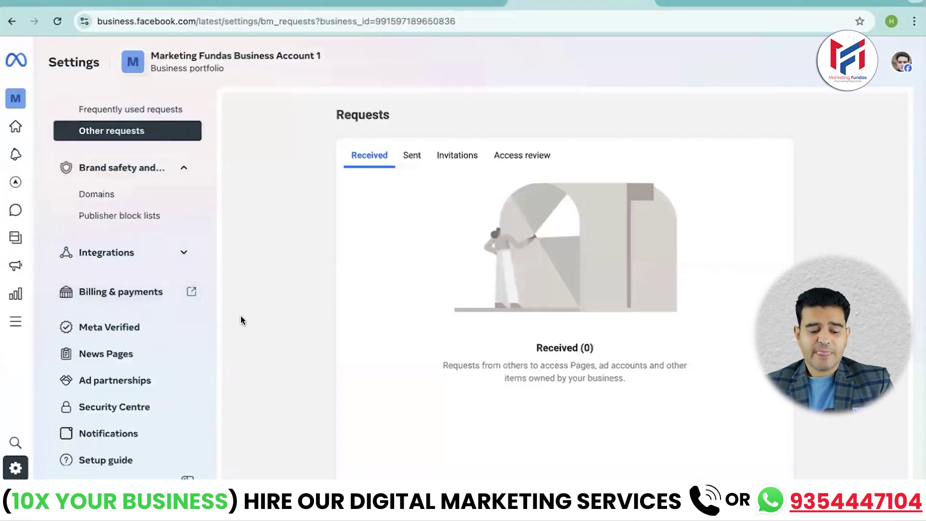
pyautogui.scroll(-3, 144, 314)
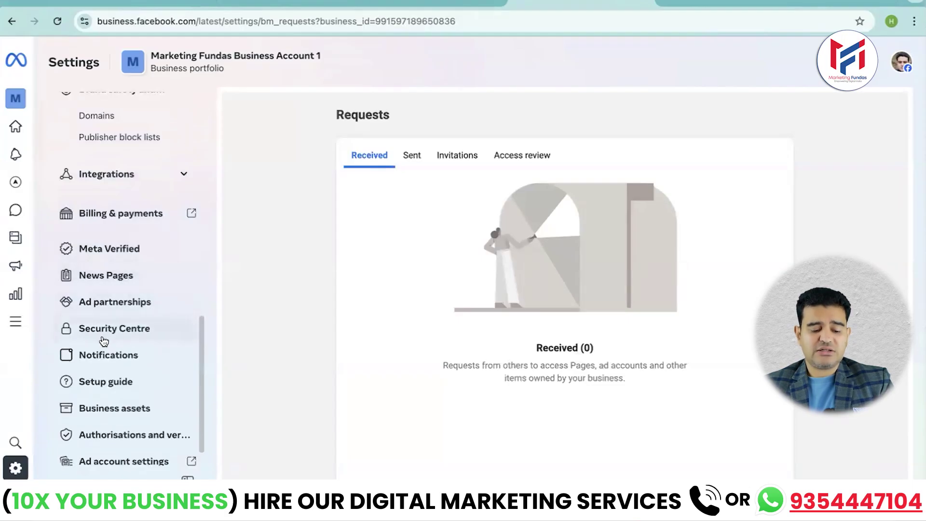
pyautogui.click(133, 335)
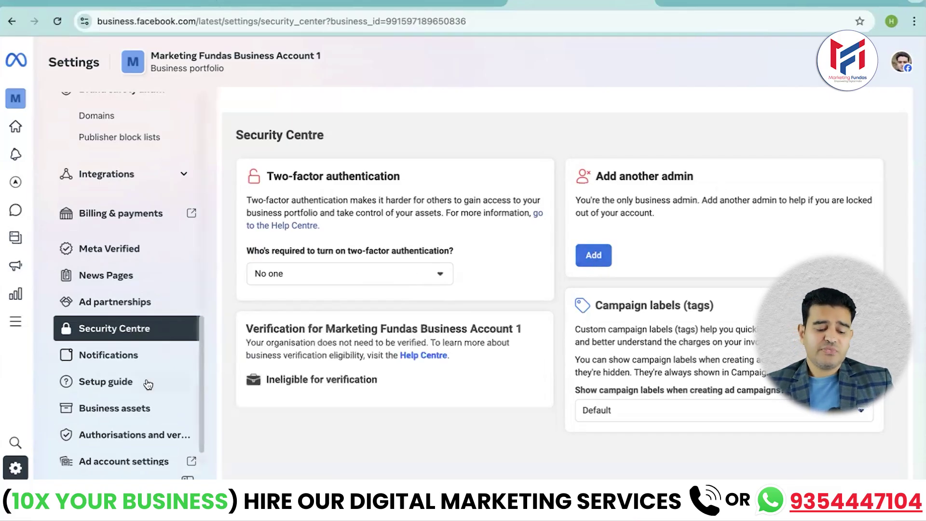
# - Open the Authorisations and verifications settings and look through the listed authorisation types
pyautogui.scroll(-1, 138, 384)
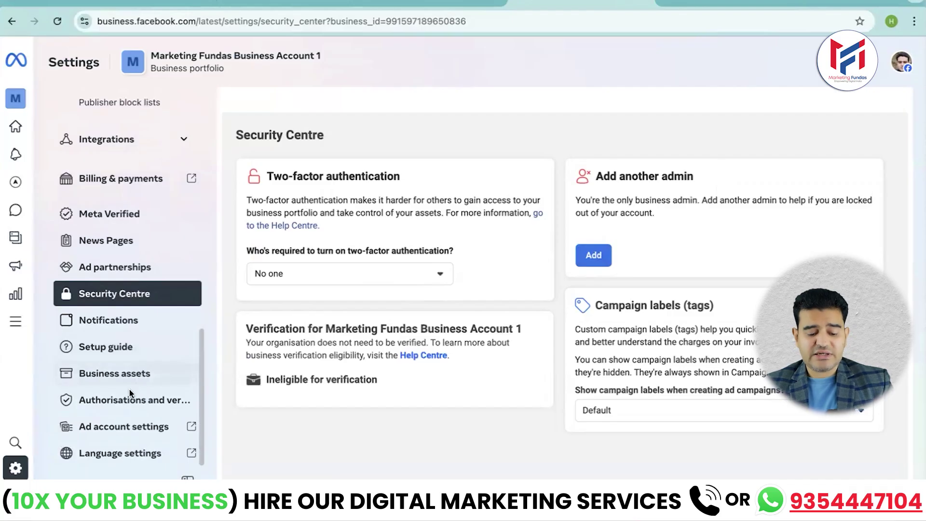
pyautogui.click(169, 406)
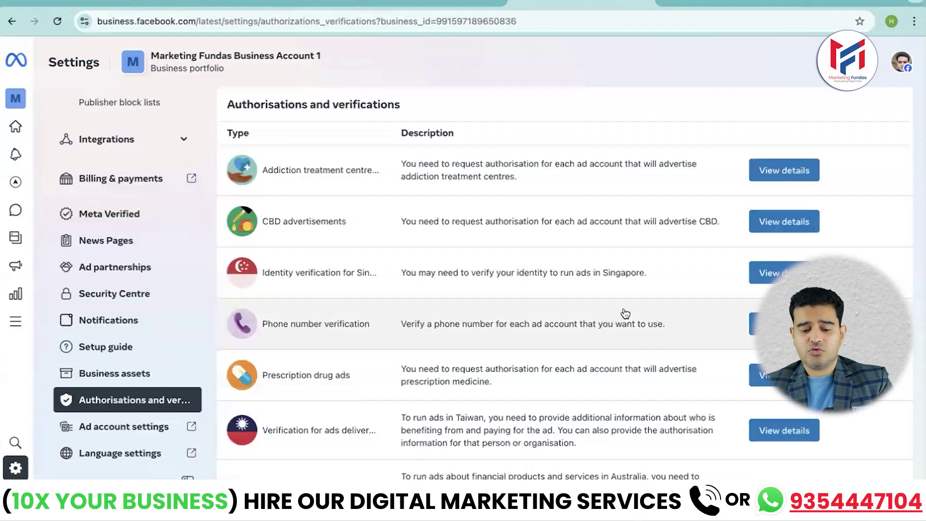
pyautogui.scroll(-1, 626, 313)
pyautogui.scroll(1, 626, 313)
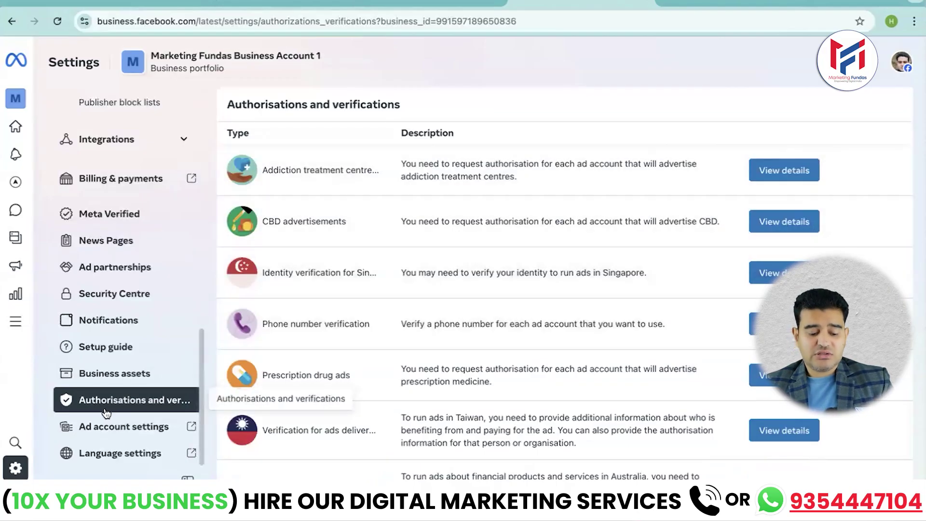
# - Open the Ad account settings, view the Advantage+ creative page and return to the ad account setup
pyautogui.click(106, 427)
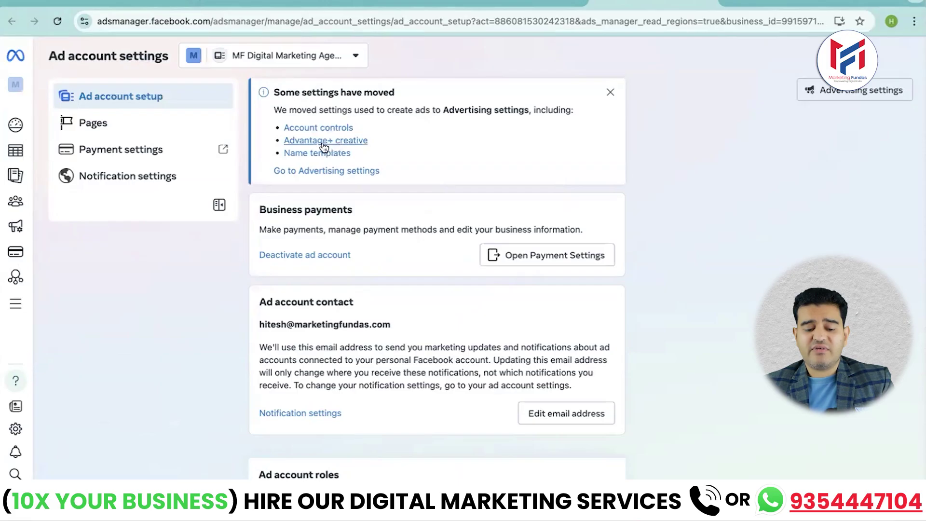
pyautogui.click(344, 142)
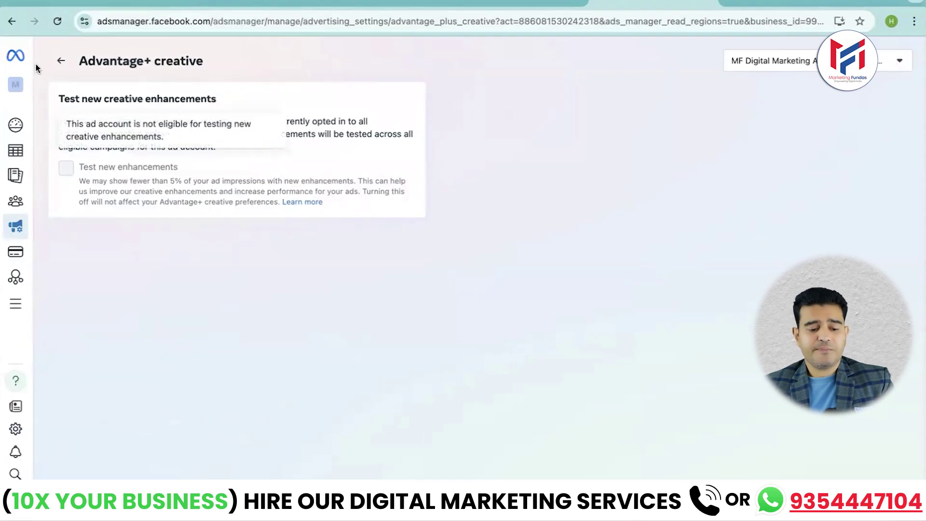
pyautogui.click(12, 23)
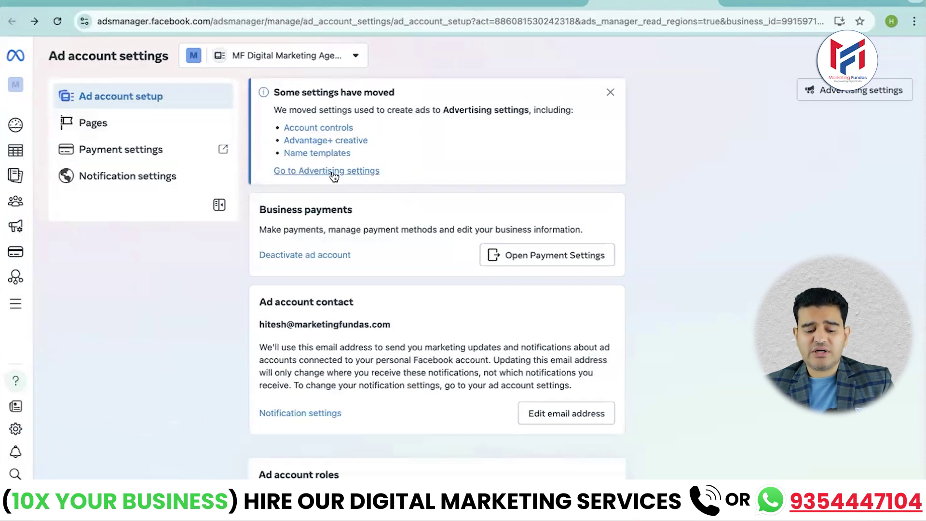
# - Review the business payments, ad account contact, ad account roles and publisher reporting sections of the ad account setup
pyautogui.scroll(-3, 291, 241)
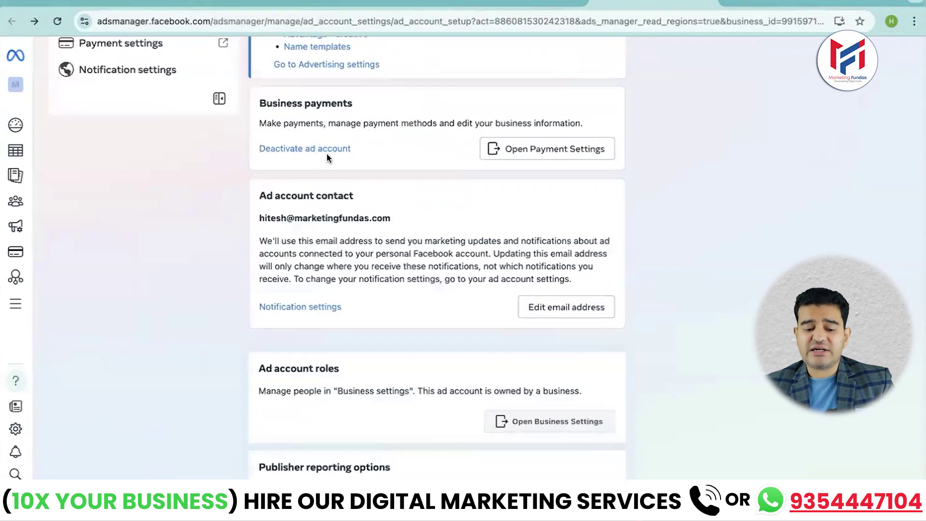
pyautogui.scroll(-2, 325, 155)
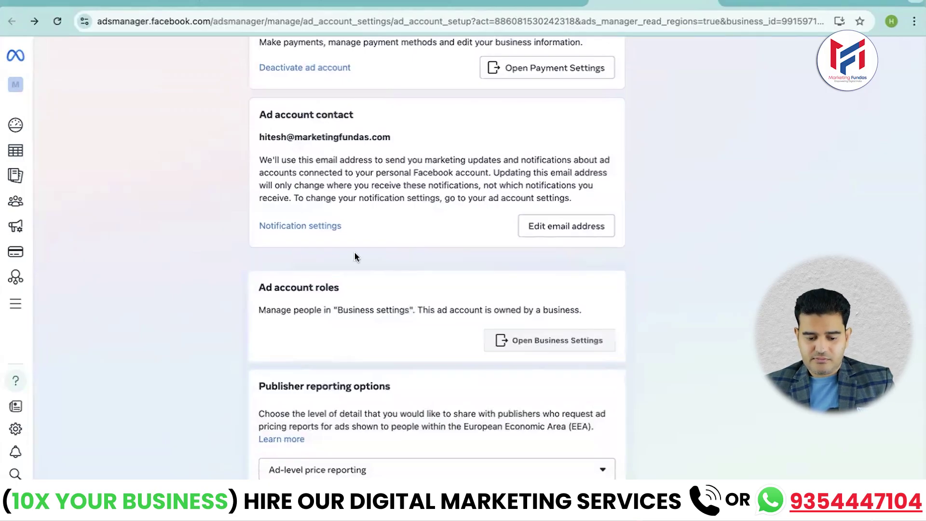
pyautogui.scroll(4, 355, 256)
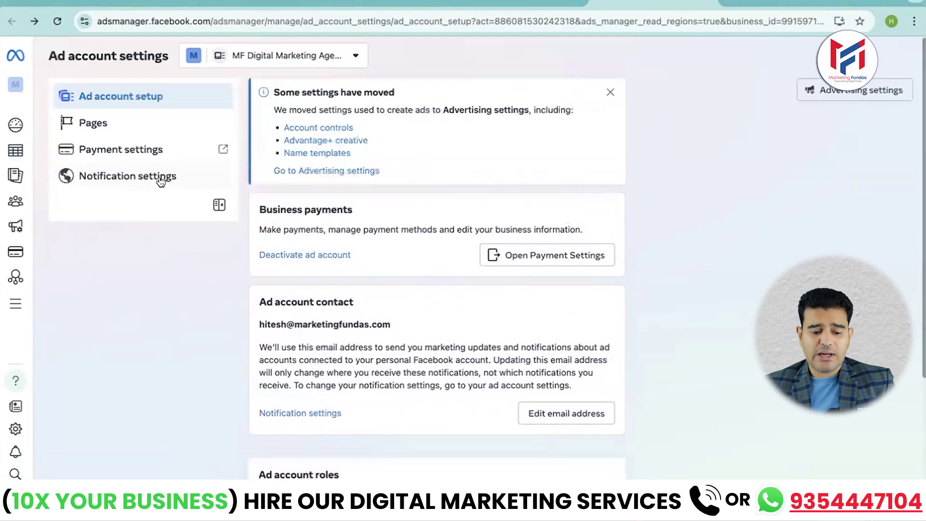
# - Review the ad account's Pages, Payment settings and Notification settings, and return to Ad account setup
pyautogui.click(99, 127)
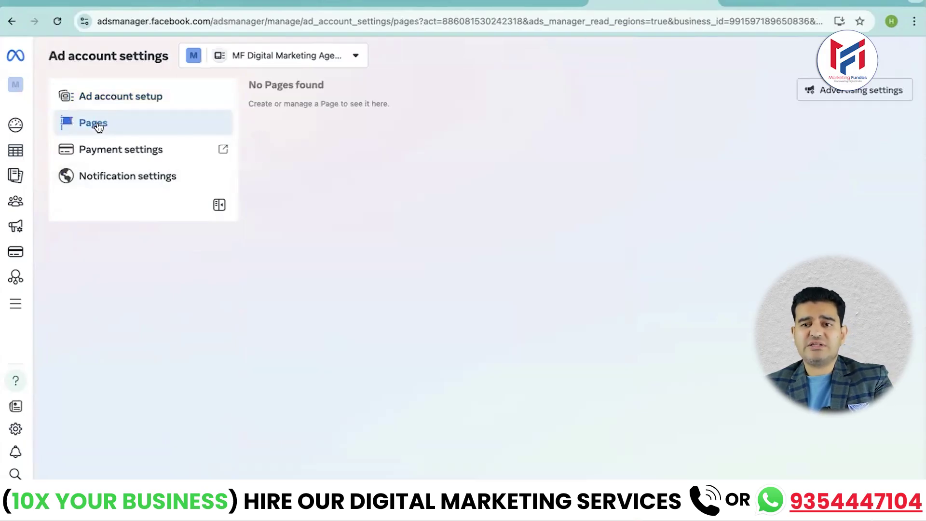
pyautogui.click(91, 151)
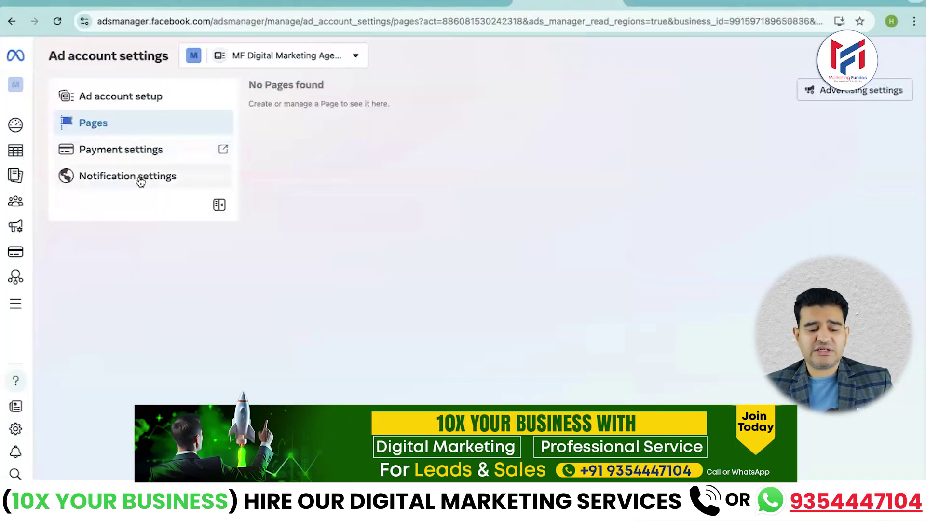
pyautogui.click(139, 179)
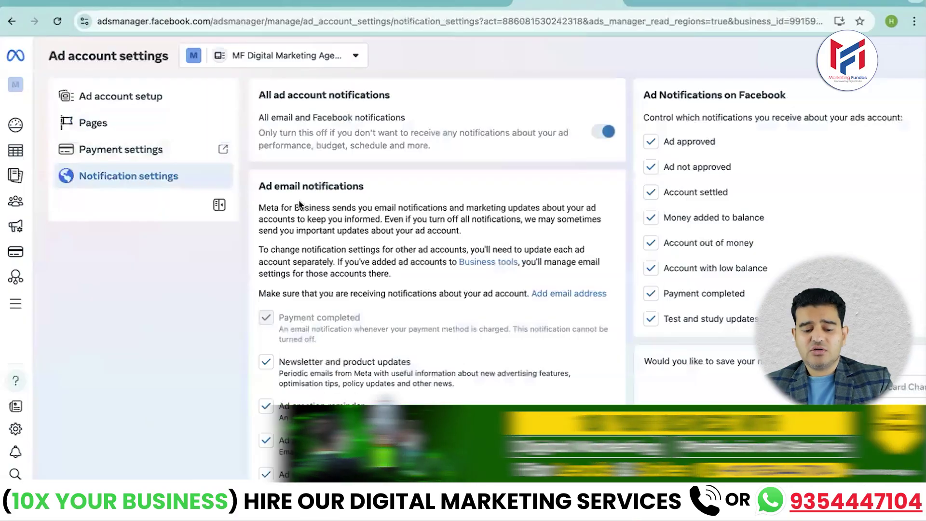
pyautogui.scroll(-3, 306, 220)
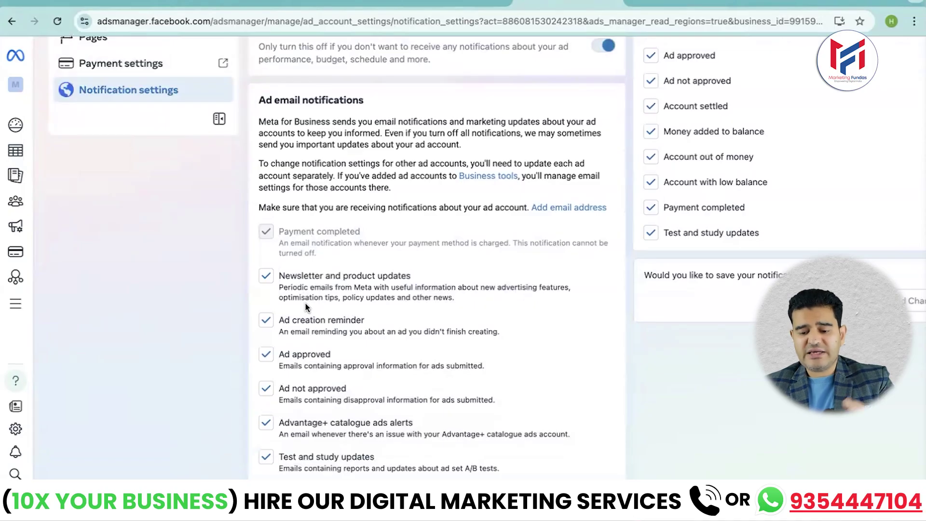
pyautogui.scroll(3, 305, 307)
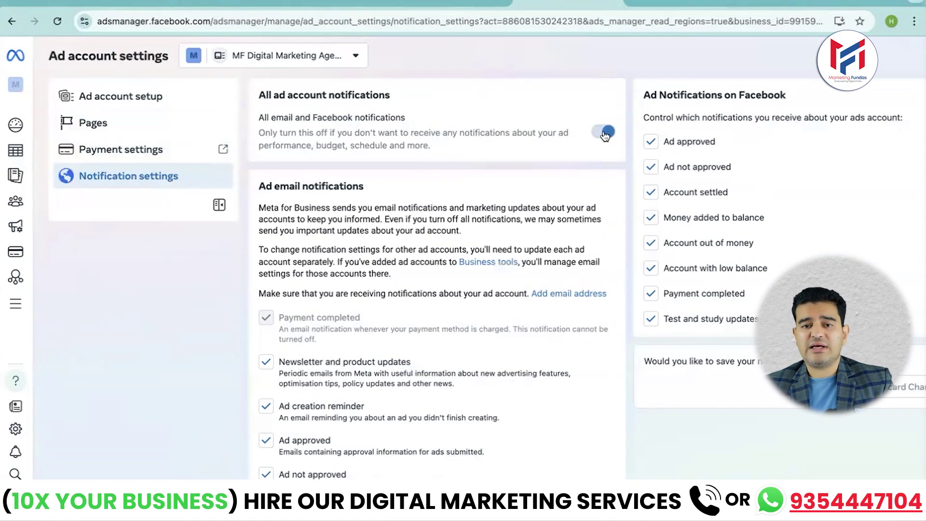
pyautogui.click(130, 98)
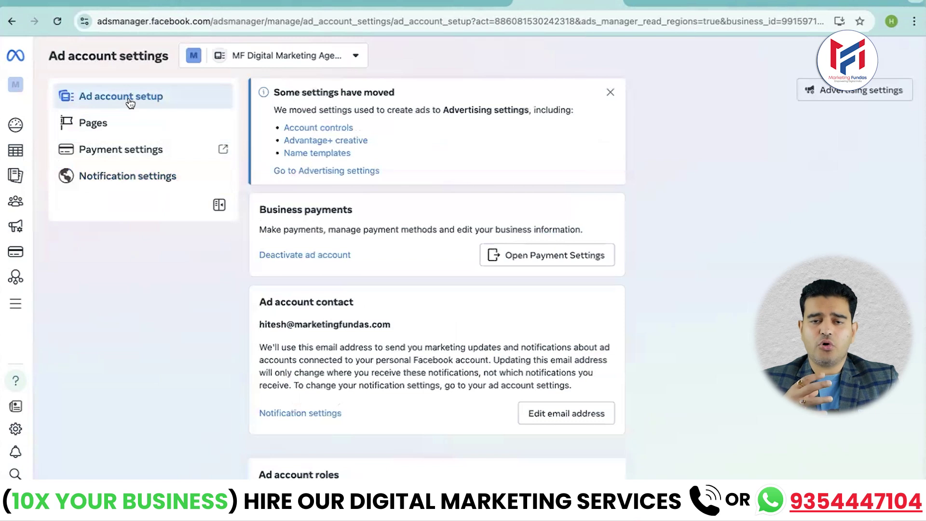